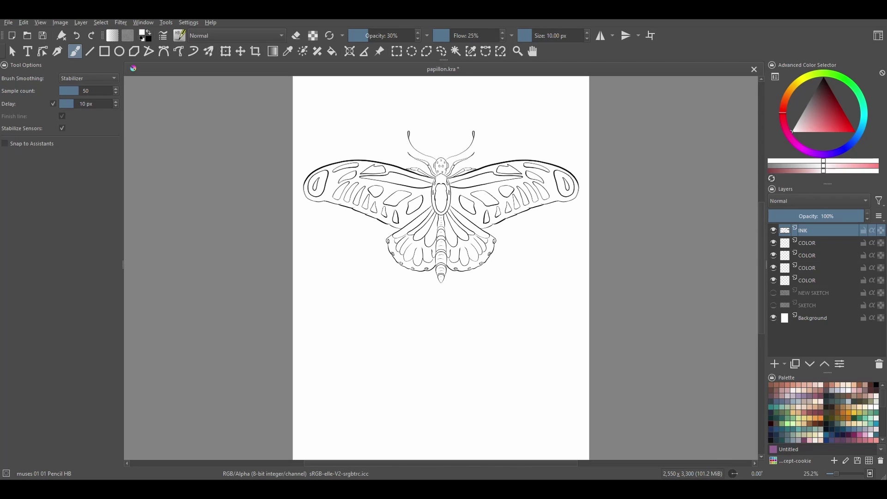
- Open Configure Krita from the Settings menu at the Canvas Input Settings page
{"action": "left_click", "coordinate": [189, 23]}
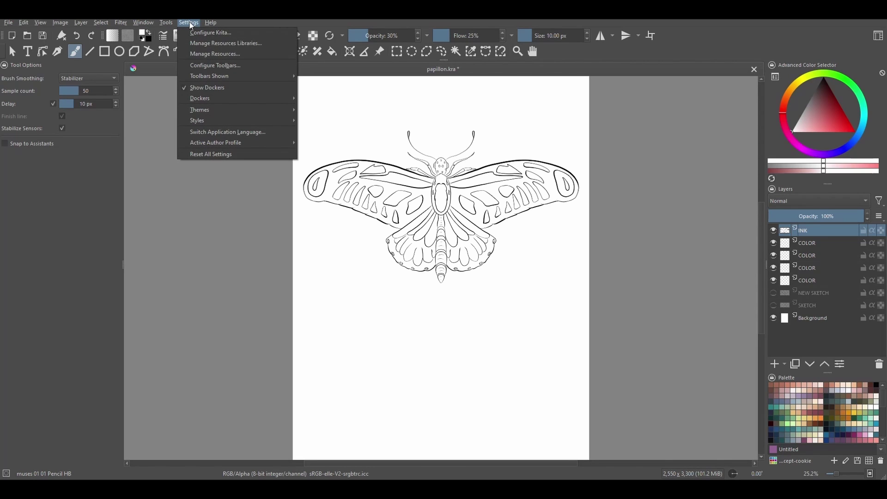
{"action": "left_click", "coordinate": [261, 35]}
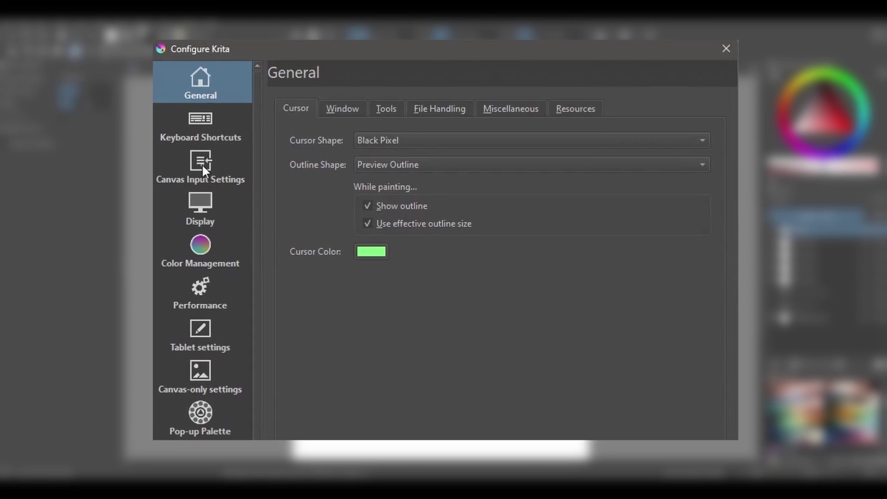
{"action": "left_click", "coordinate": [216, 164]}
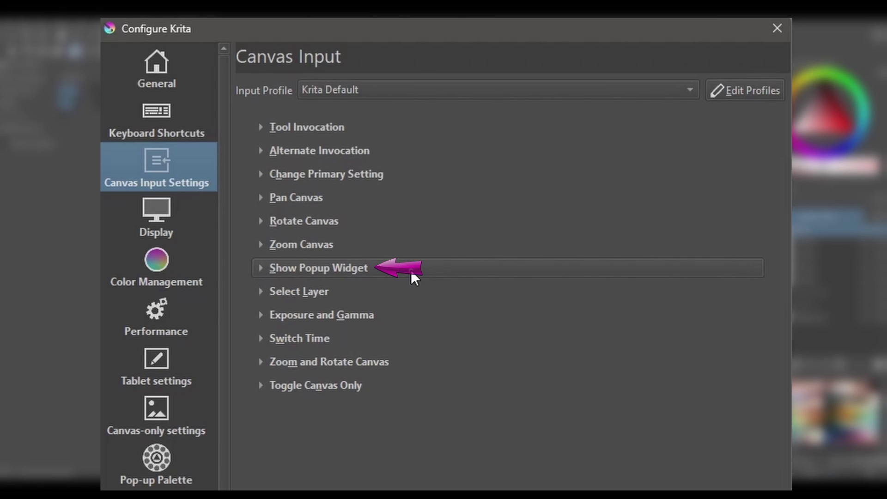
- Expand Show Popup Widget and inspect its Right Button shortcut, keeping the Mouse Button type
{"action": "left_click", "coordinate": [260, 268]}
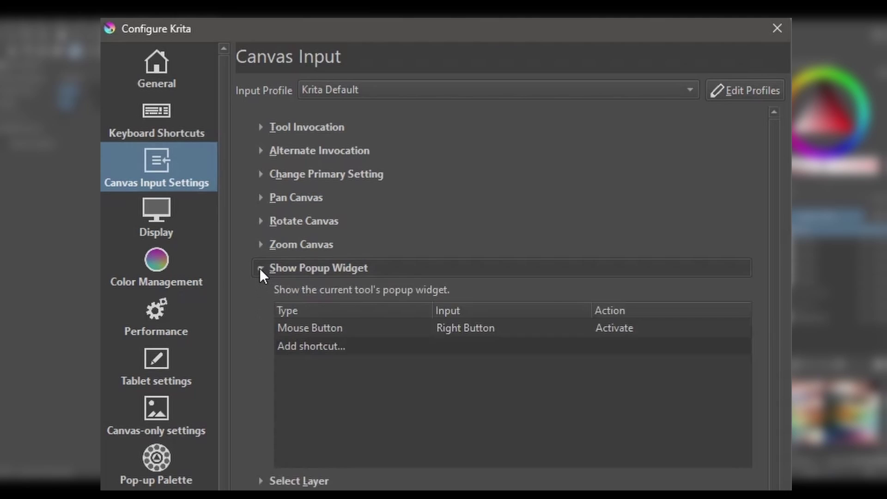
{"action": "left_click", "coordinate": [301, 327]}
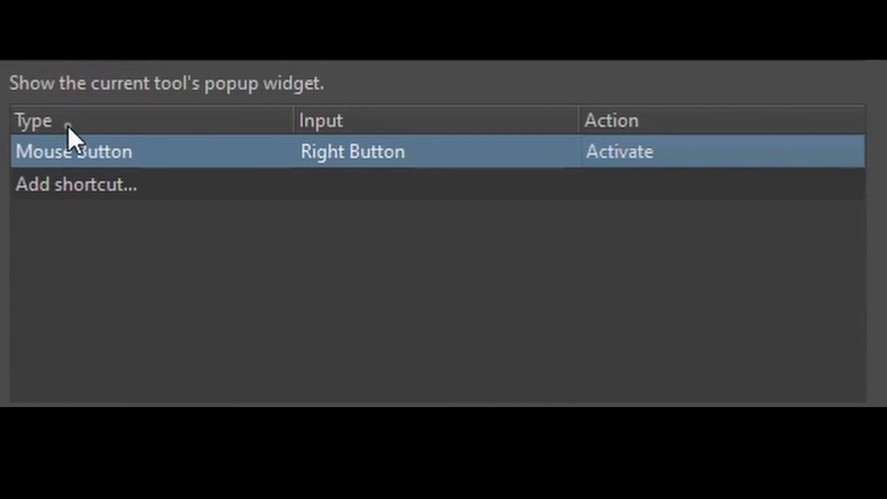
{"action": "left_click", "coordinate": [212, 153]}
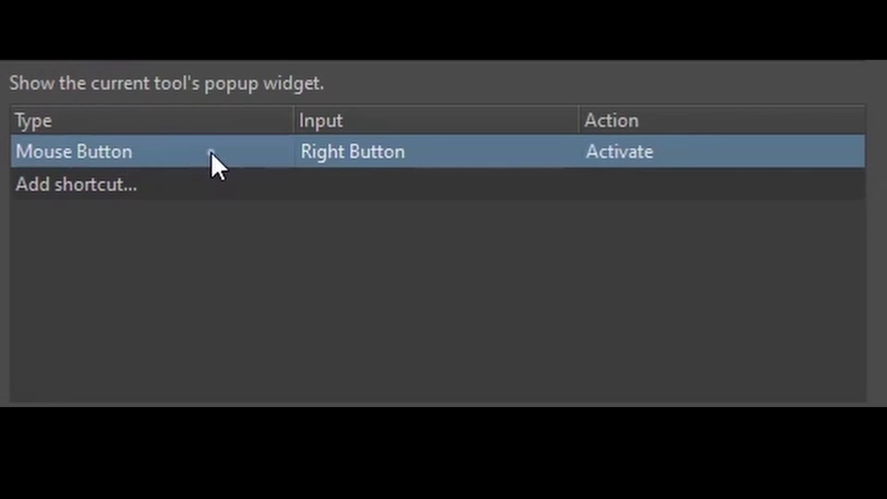
{"action": "left_click", "coordinate": [279, 153]}
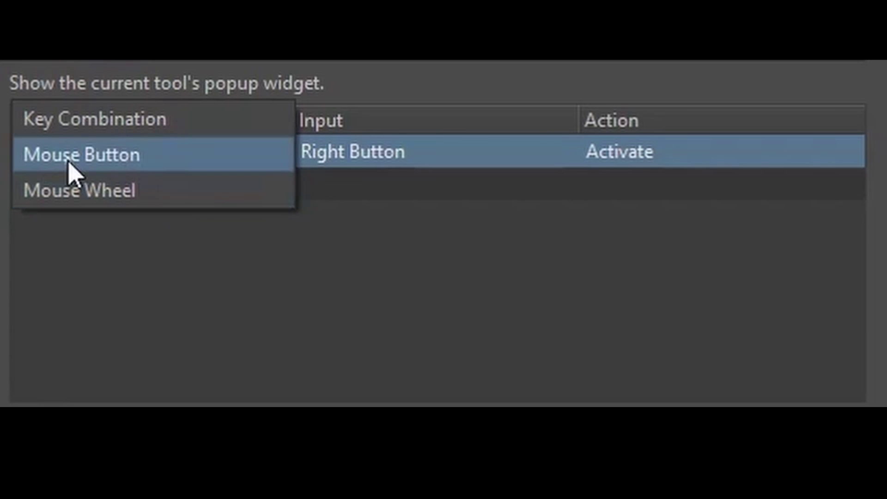
{"action": "left_click", "coordinate": [181, 162]}
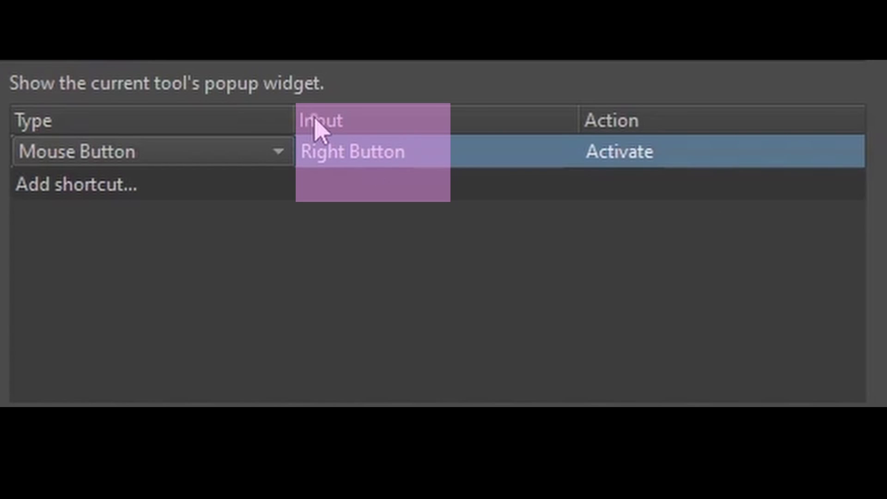
{"action": "double_click", "coordinate": [395, 153]}
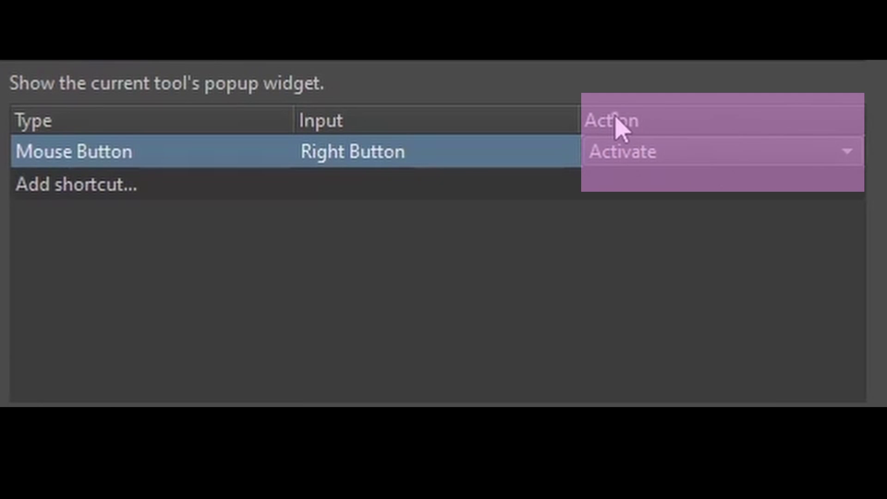
{"action": "left_click", "coordinate": [849, 153]}
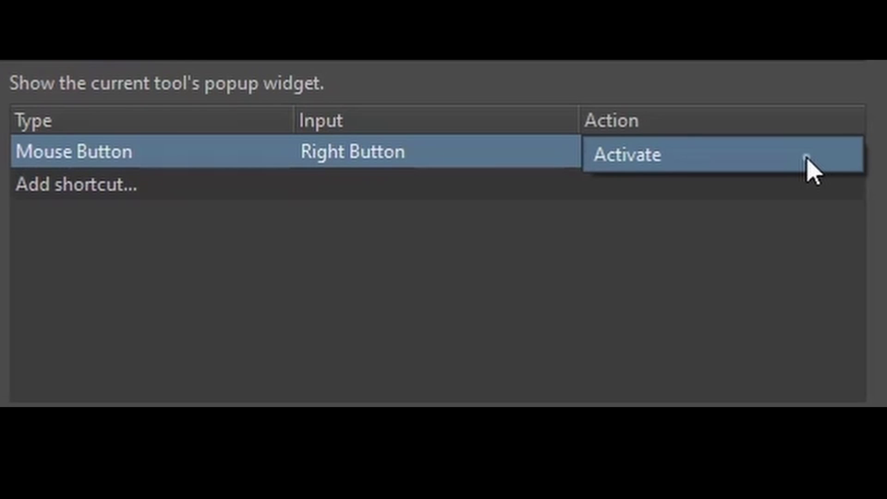
{"action": "left_click", "coordinate": [762, 240]}
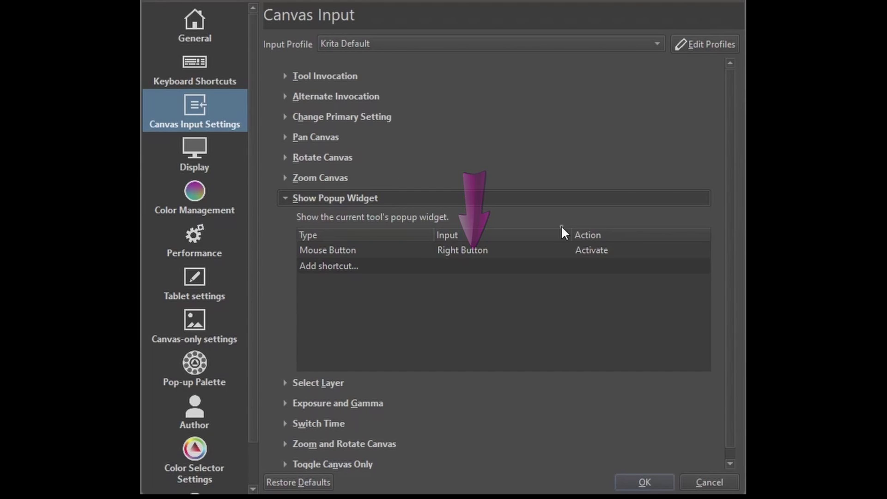
- Clear the Right Button input from the Show Popup Widget shortcut and confirm with OK
{"action": "double_click", "coordinate": [472, 249]}
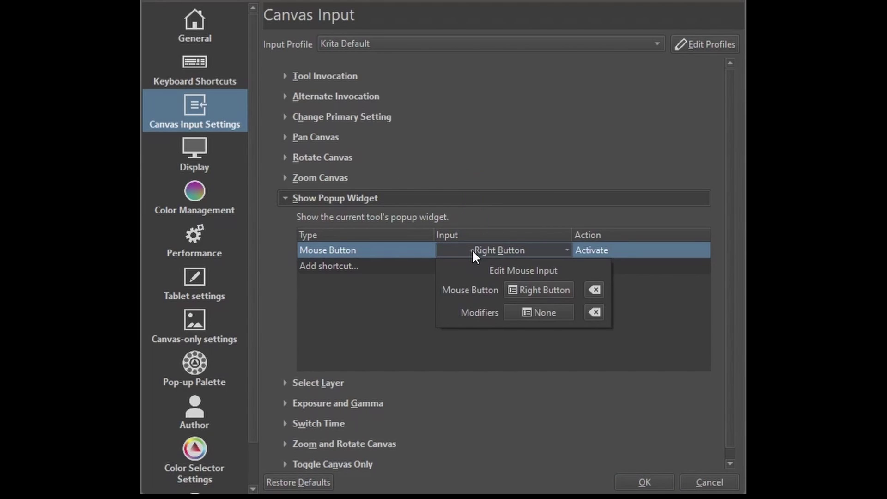
{"action": "left_click", "coordinate": [595, 289]}
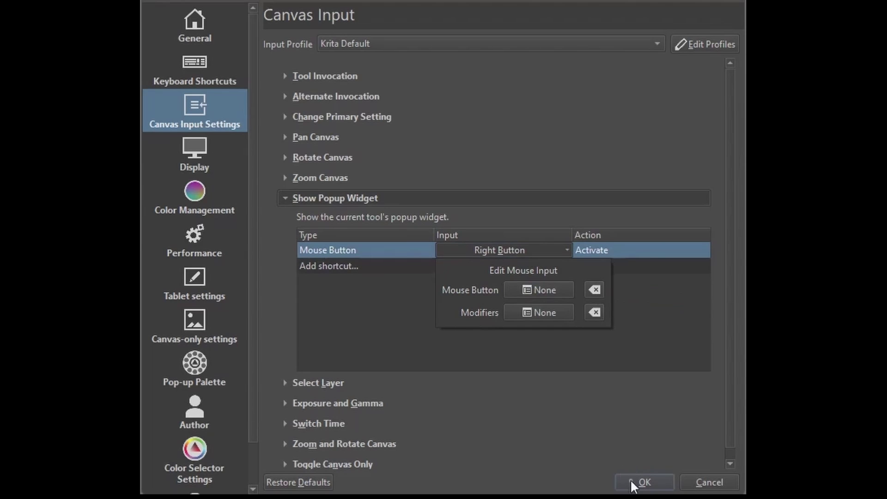
{"action": "left_click", "coordinate": [646, 481]}
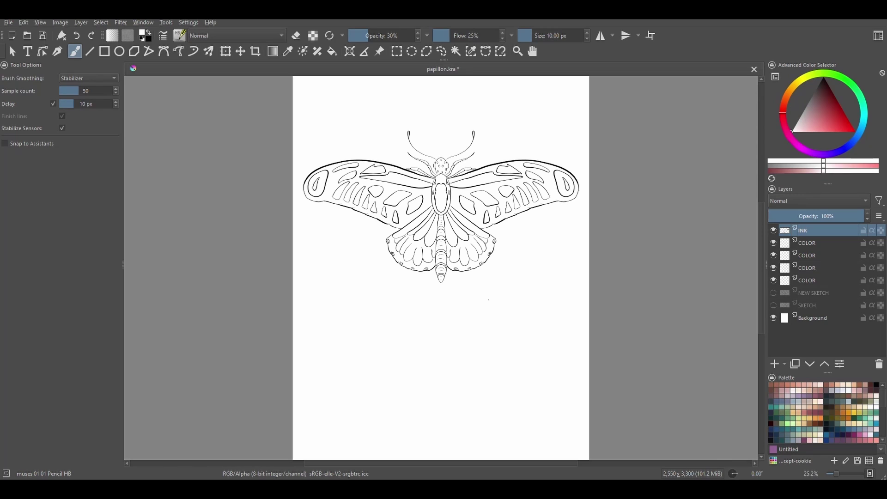
- Reopen Configure Krita and expand the Show Popup Widget action
{"action": "left_click", "coordinate": [189, 22]}
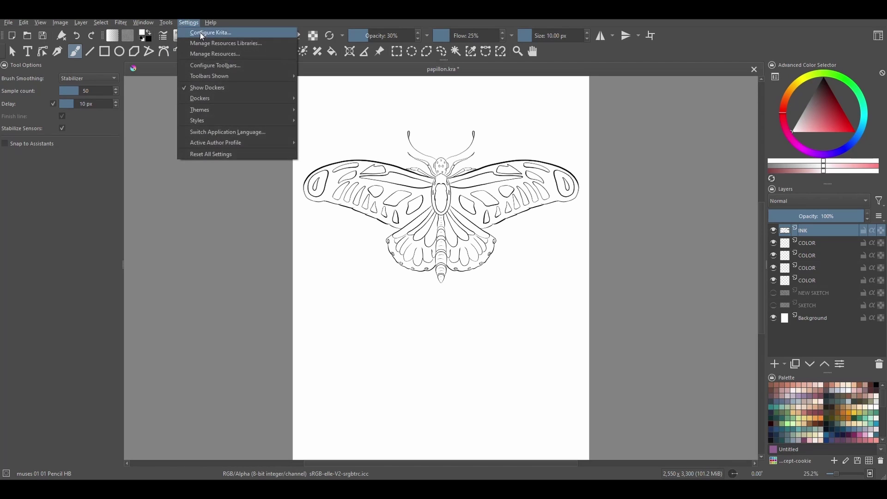
{"action": "left_click", "coordinate": [202, 33]}
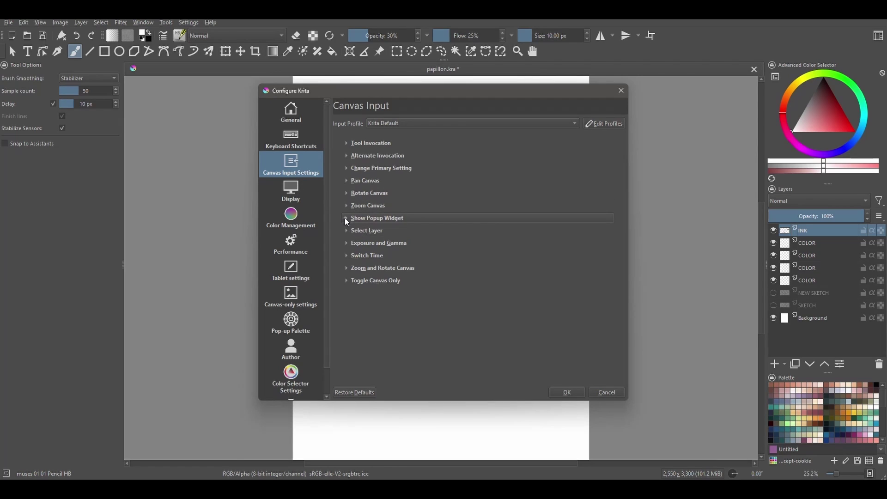
{"action": "left_click", "coordinate": [346, 218]}
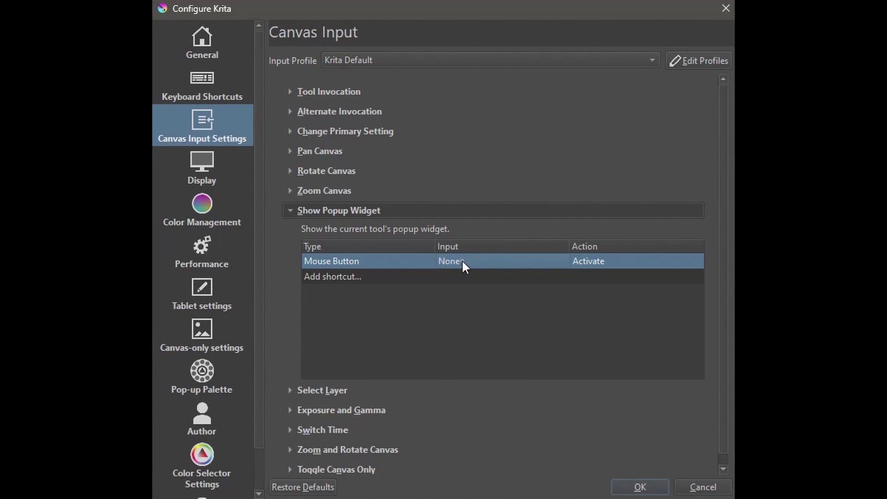
- Capture Right Button as the Show Popup Widget mouse input and apply the settings
{"action": "double_click", "coordinate": [447, 260]}
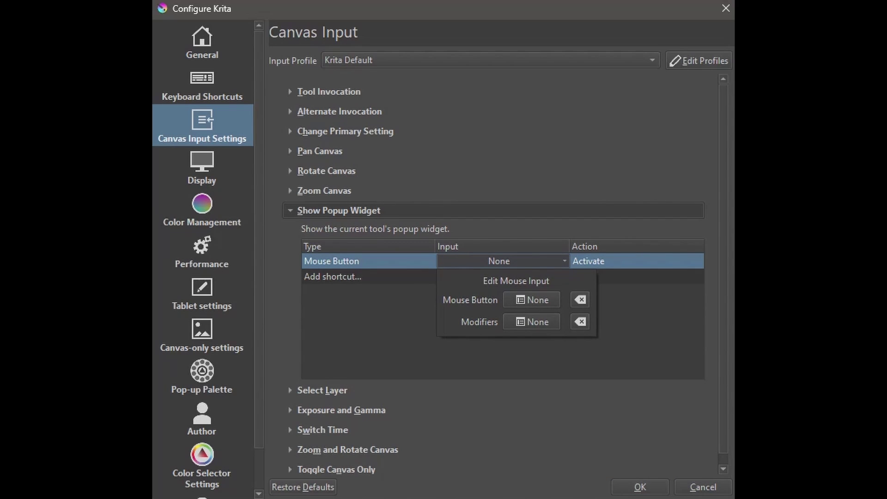
{"action": "left_click", "coordinate": [531, 300]}
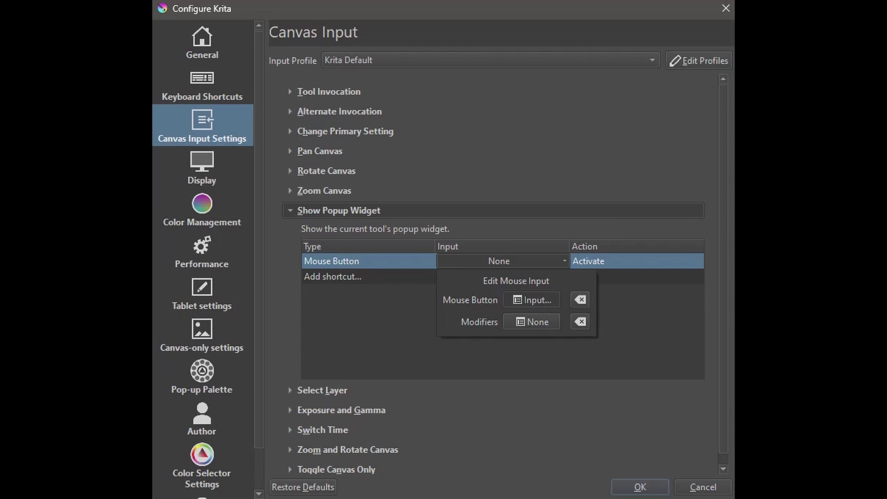
{"action": "left_click", "coordinate": [535, 299]}
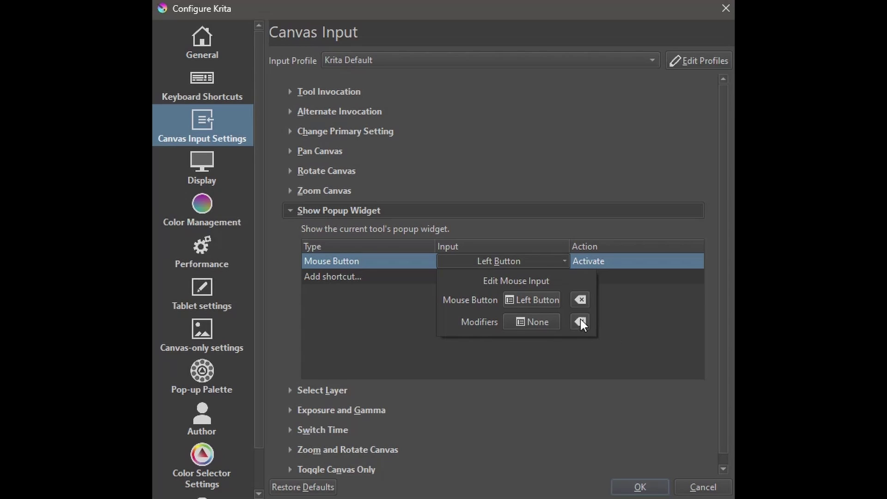
{"action": "left_click", "coordinate": [536, 302]}
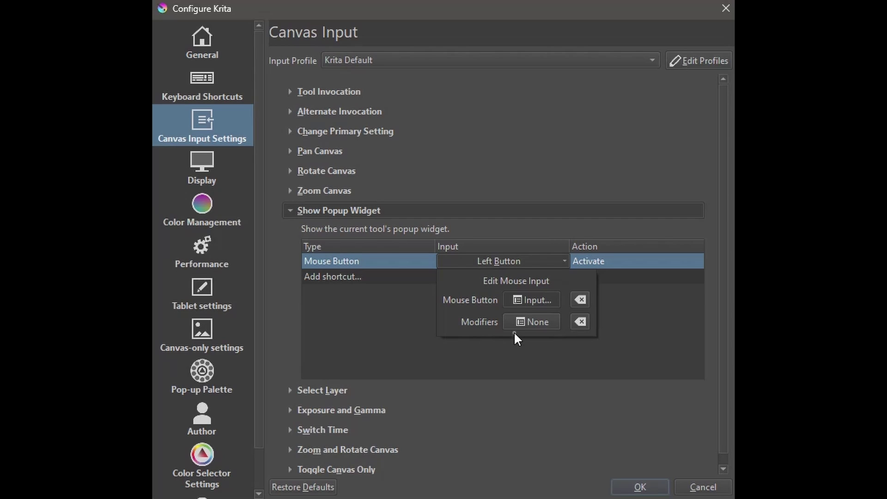
{"action": "right_click", "coordinate": [534, 299]}
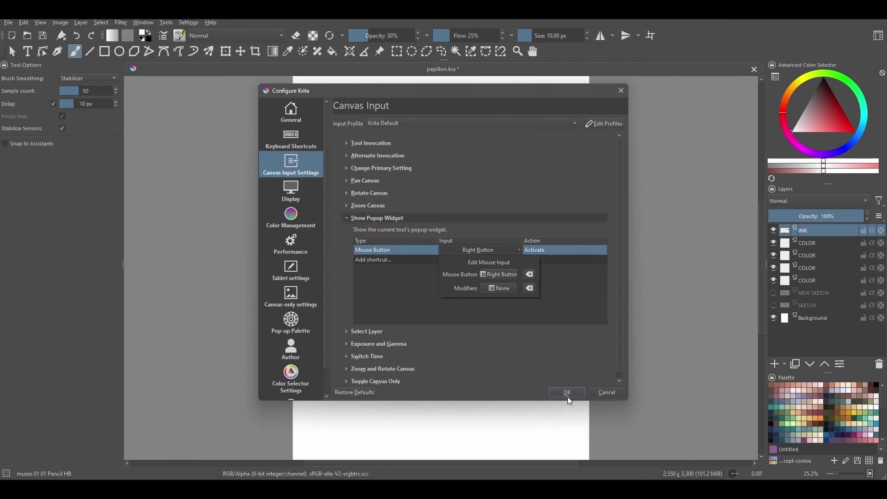
{"action": "left_click", "coordinate": [568, 396]}
{"action": "left_click", "coordinate": [568, 396]}
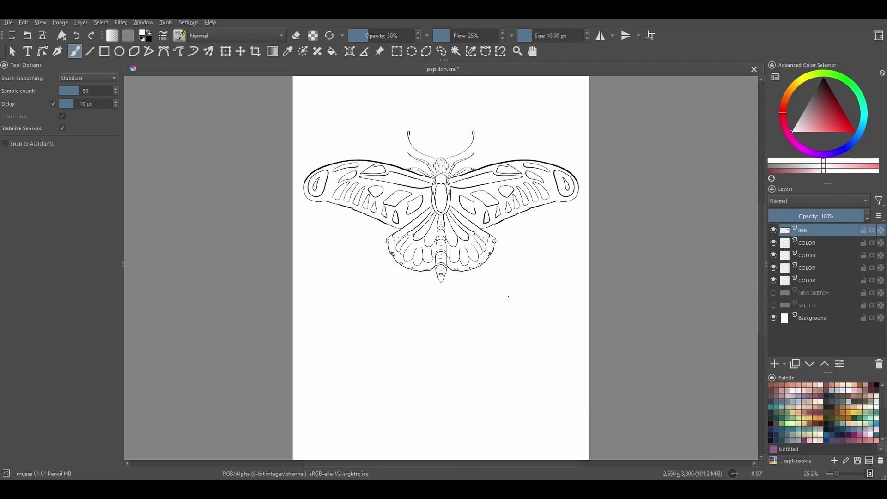
- Right-click the butterfly canvas to test the pop-up palette
{"action": "right_click", "coordinate": [508, 298]}
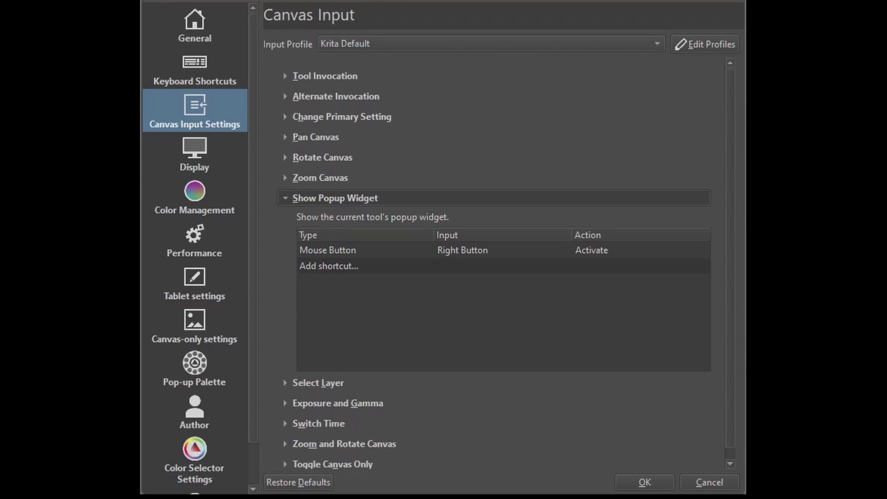
- Delete the Mouse Button / Right Button shortcut from Show Popup Widget
{"action": "left_click", "coordinate": [683, 252]}
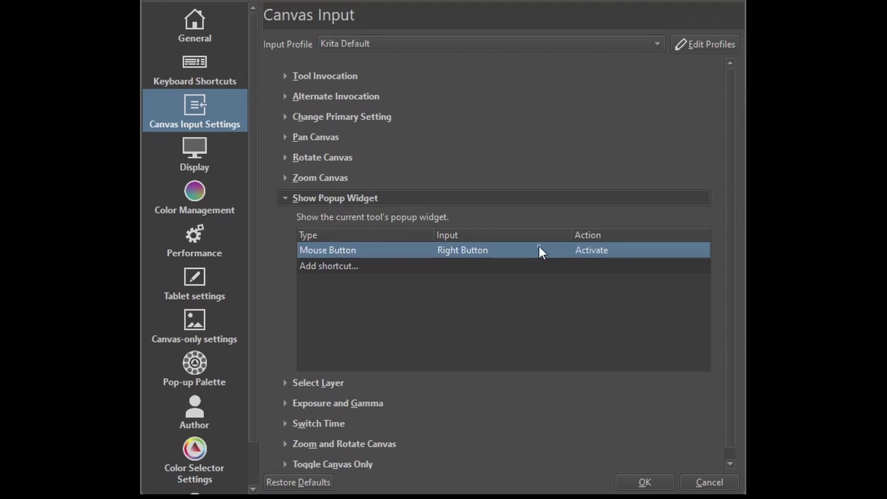
{"action": "right_click", "coordinate": [520, 250]}
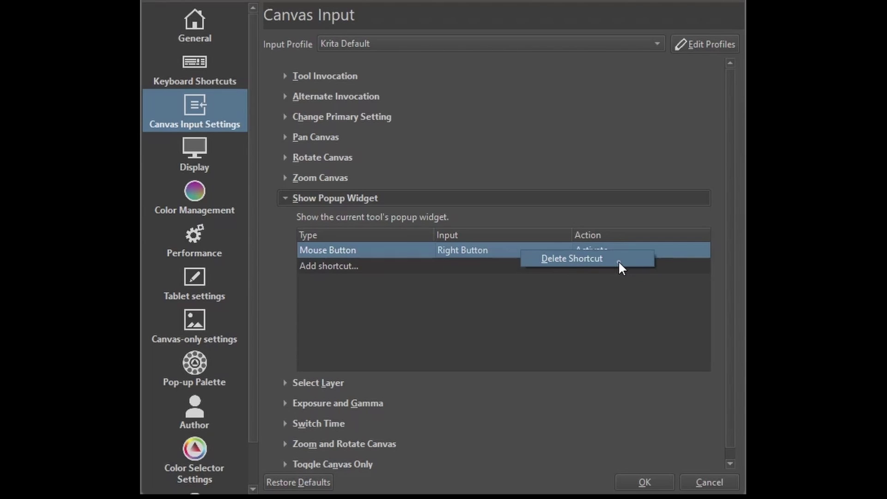
{"action": "left_click", "coordinate": [548, 258]}
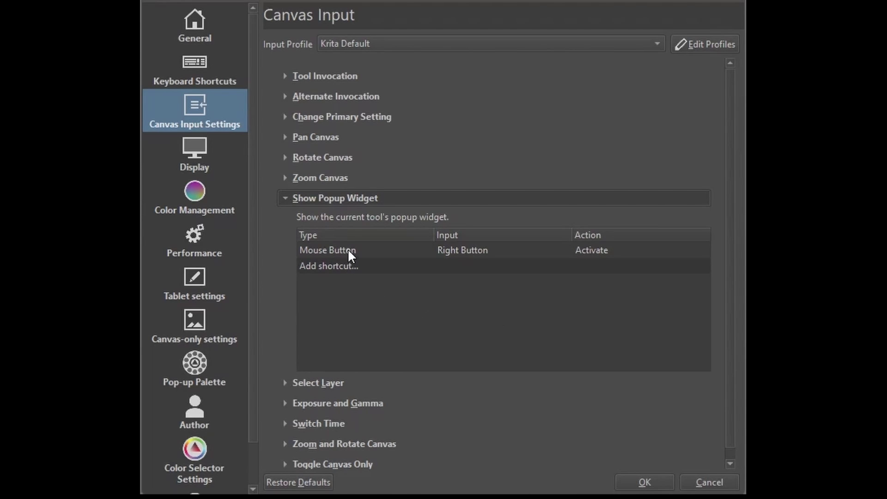
- Change the Show Popup Widget shortcut to a Key Combination of P and apply with OK
{"action": "left_click", "coordinate": [348, 250]}
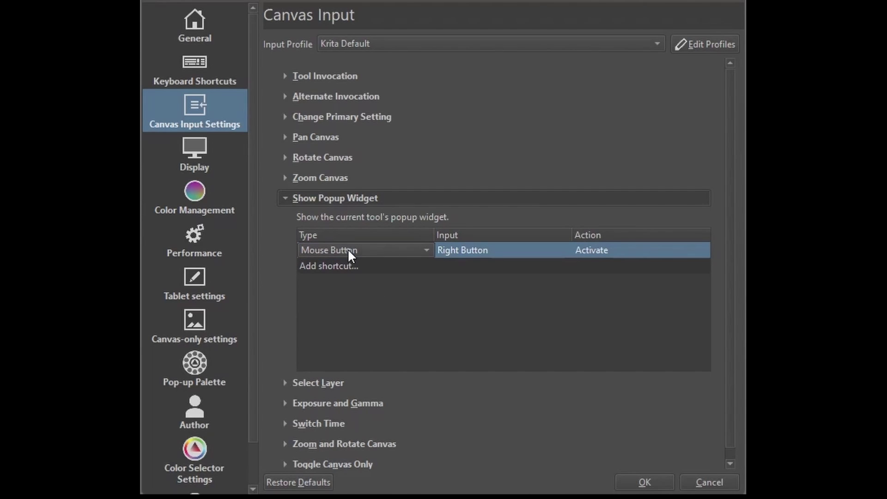
{"action": "left_click", "coordinate": [426, 249]}
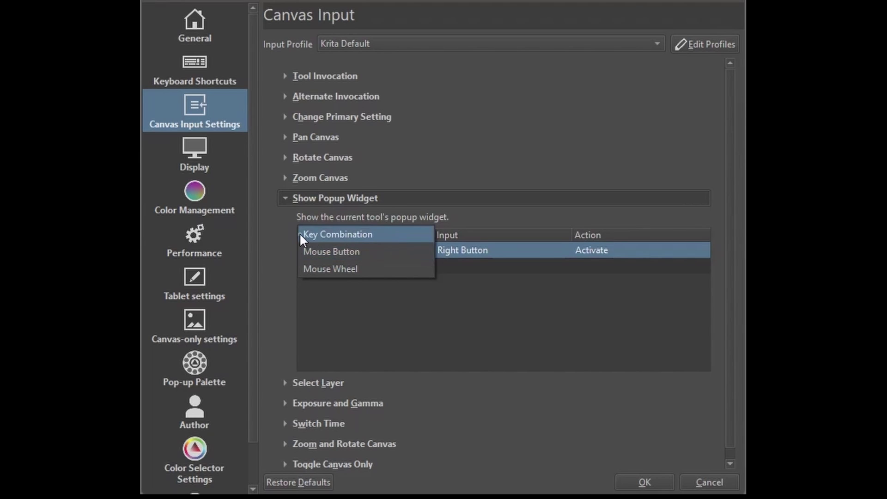
{"action": "left_click", "coordinate": [362, 235]}
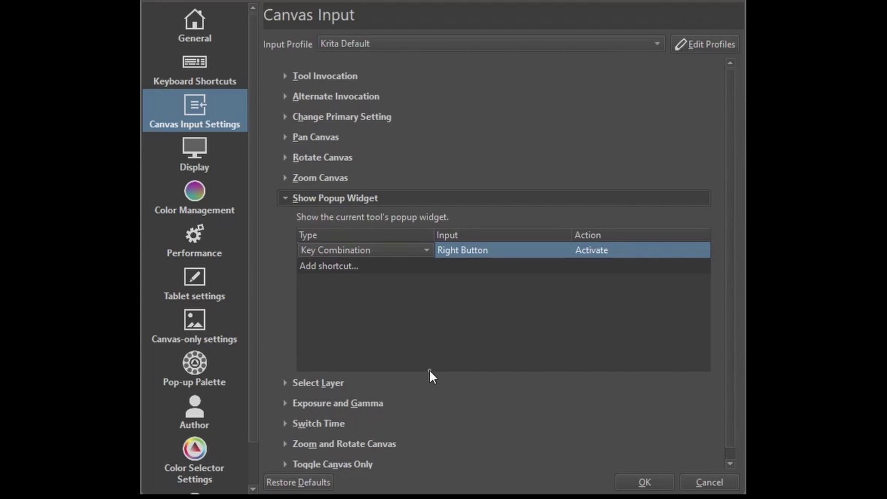
{"action": "left_click", "coordinate": [479, 248]}
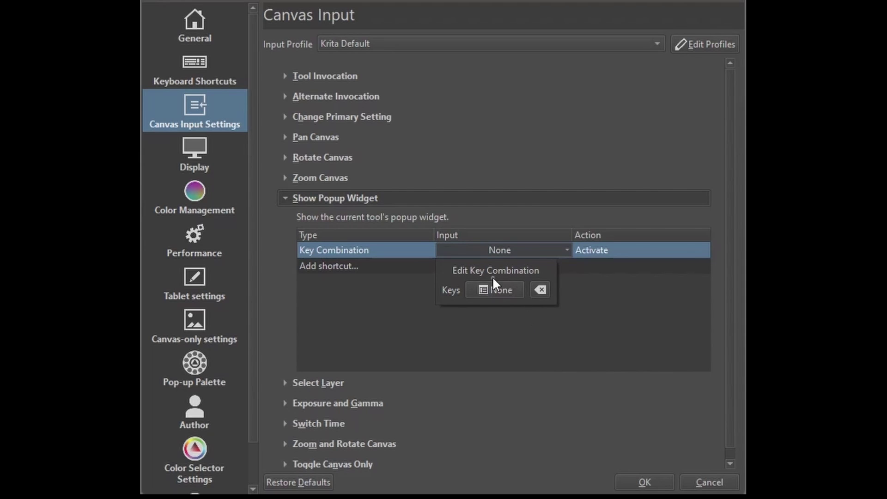
{"action": "left_click", "coordinate": [504, 289]}
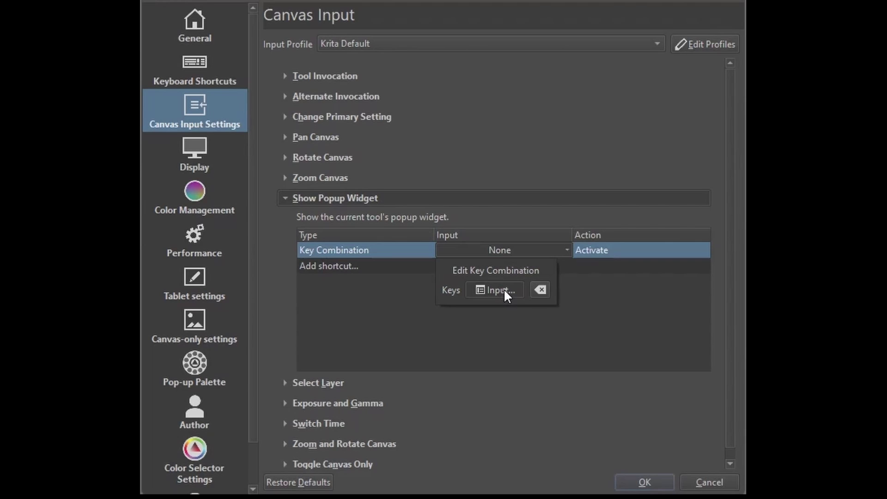
{"action": "key", "text": "p"}
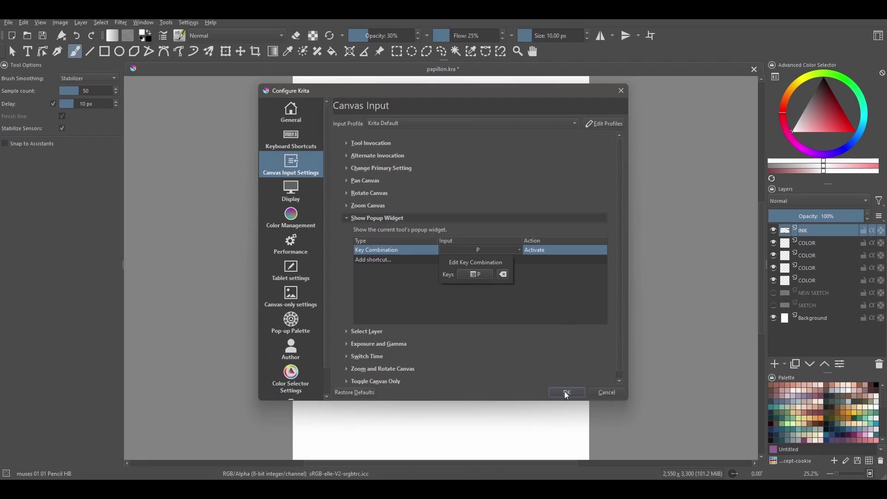
{"action": "left_click", "coordinate": [567, 392]}
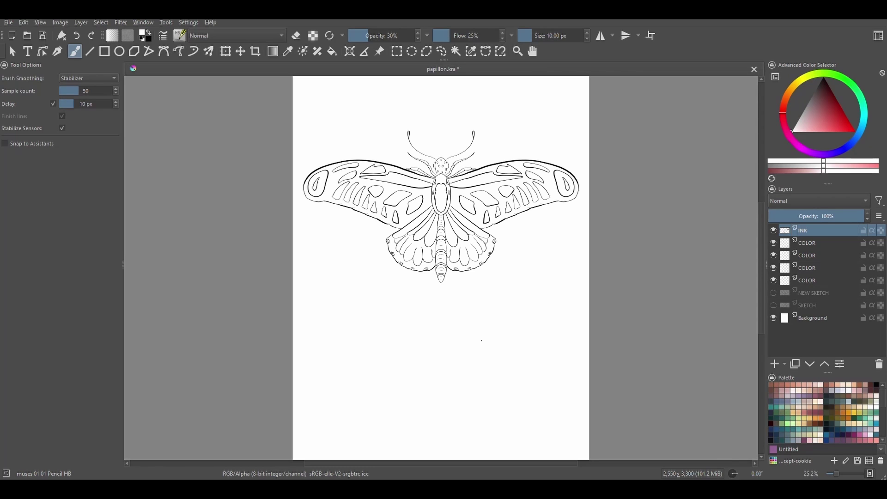
- Bring up the pop-up palette over the butterfly line art
{"action": "right_click", "coordinate": [482, 340]}
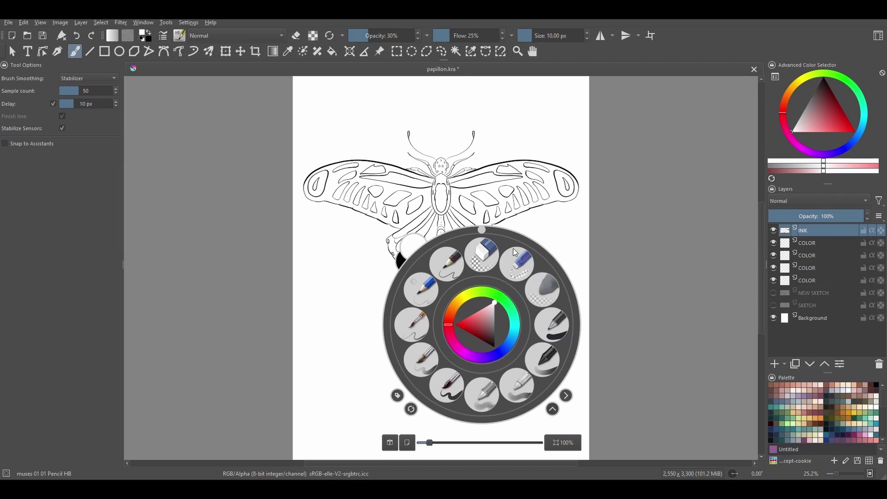